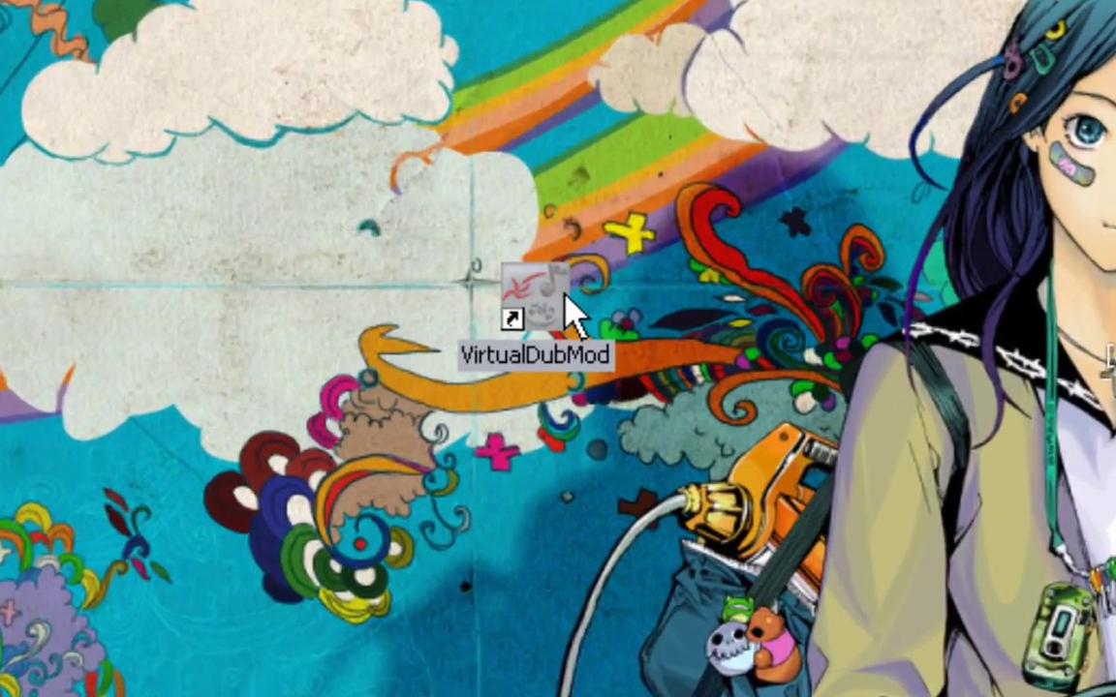
Step: Launch VirtualDubMod and start opening a video through AviSynth with the DirectShowSource template
double_click(548, 276)
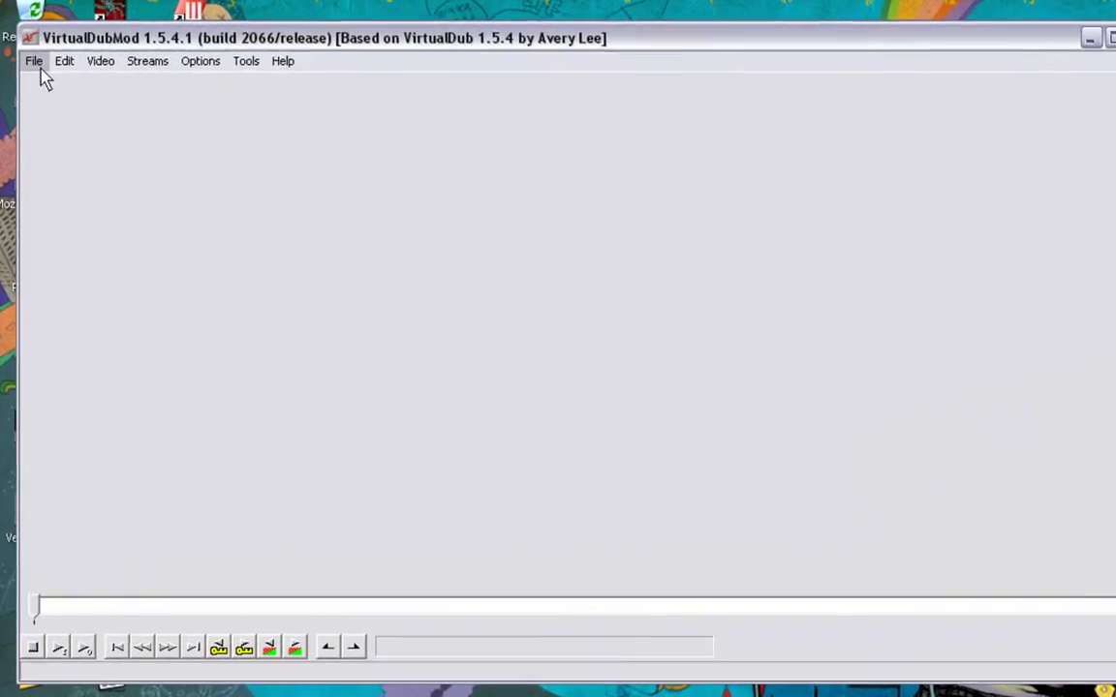
click(36, 61)
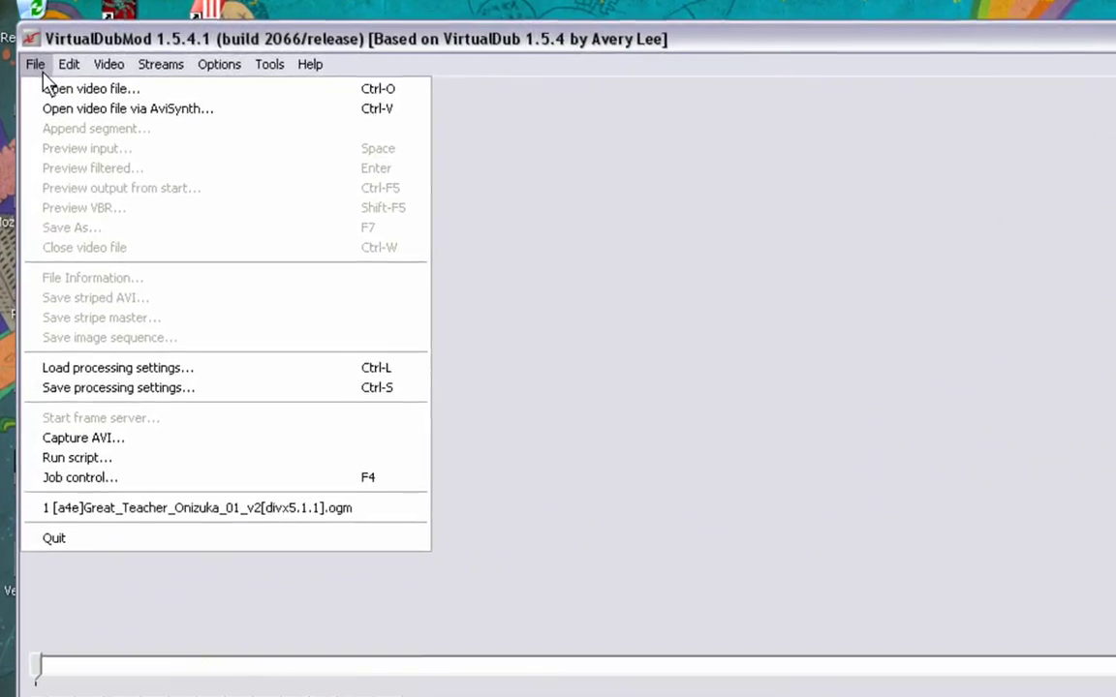
click(98, 116)
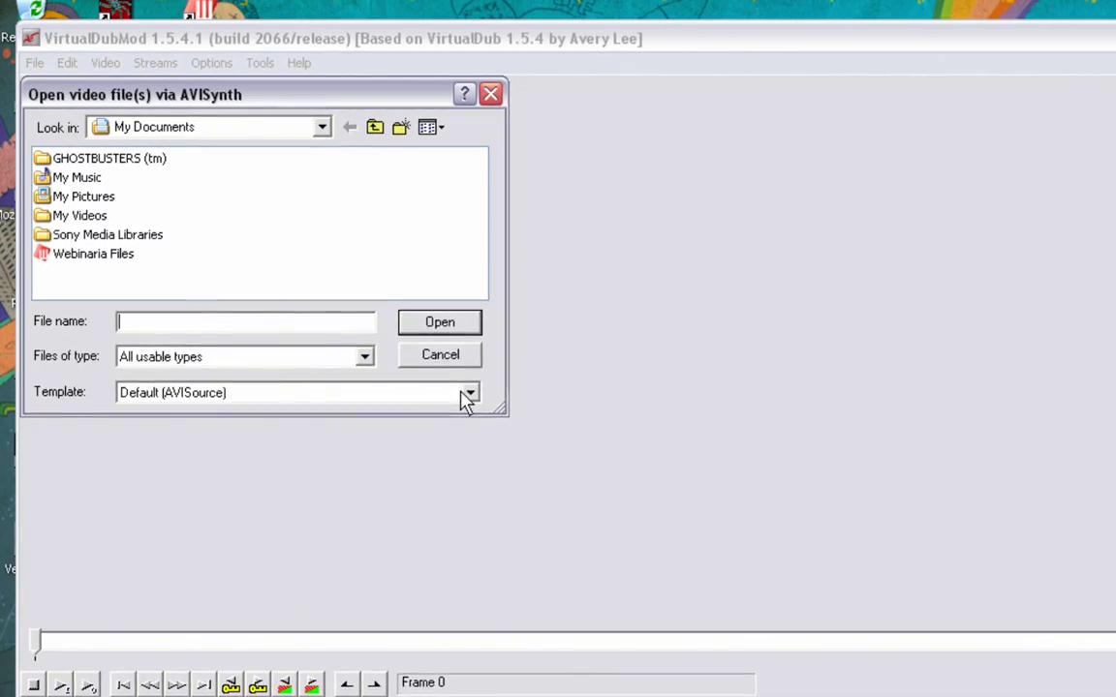
click(473, 397)
click(415, 433)
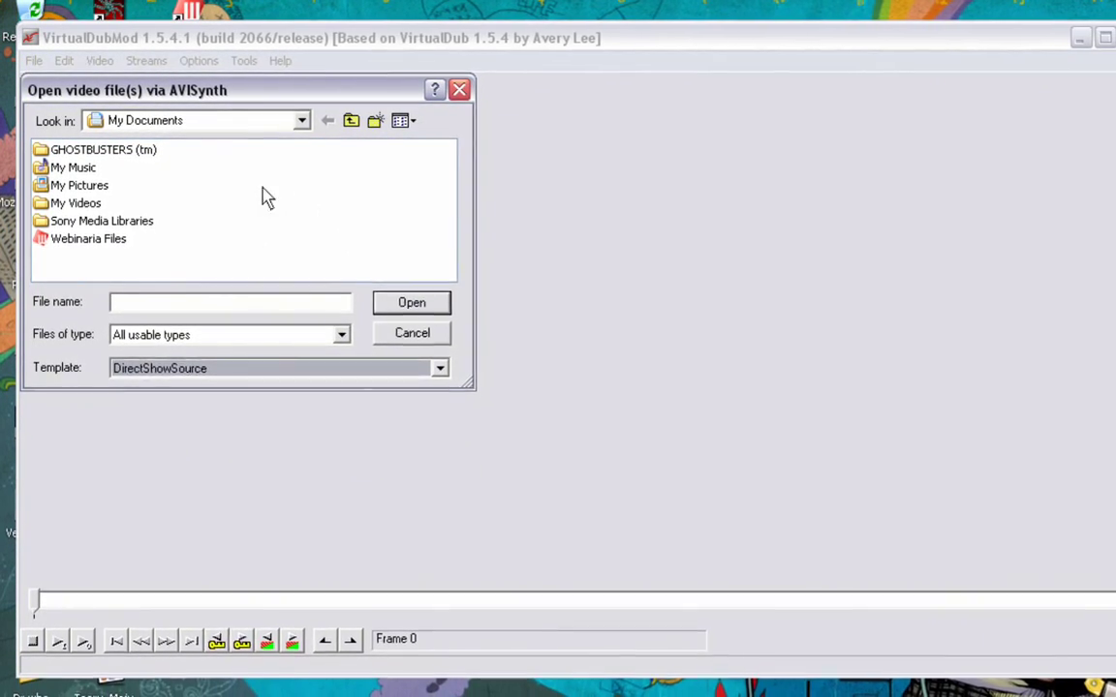
Step: Show All files (*.*) on the Desktop and open the Toaru_Majutsu_no_Index Ep08 Ars Magna episode
click(329, 330)
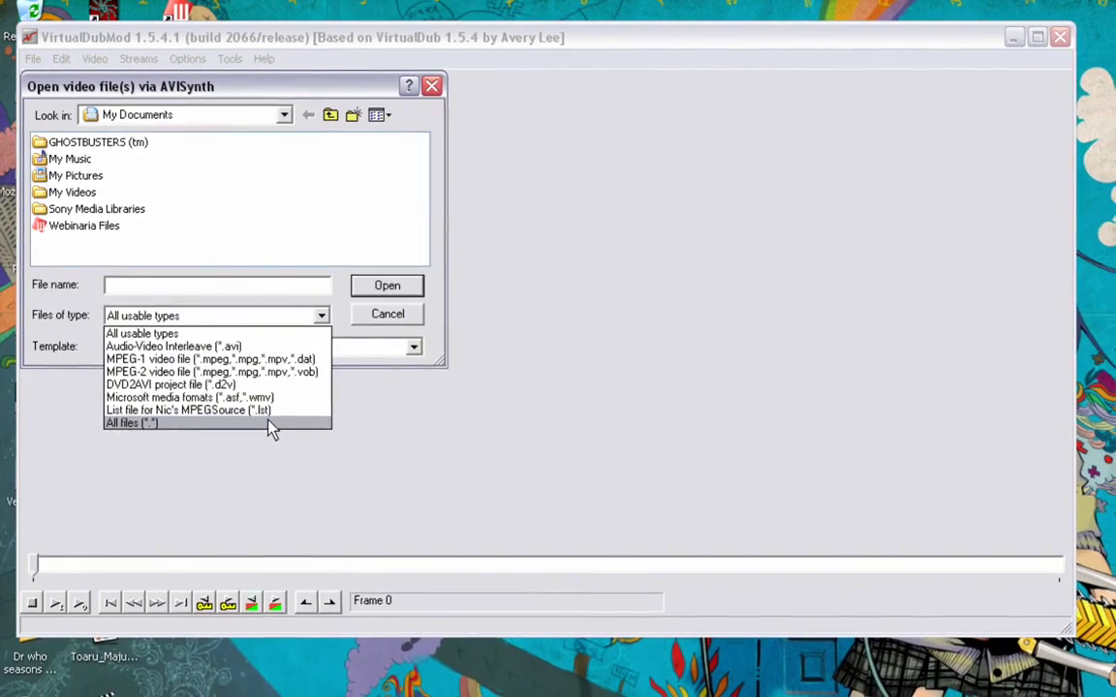
click(274, 427)
click(282, 119)
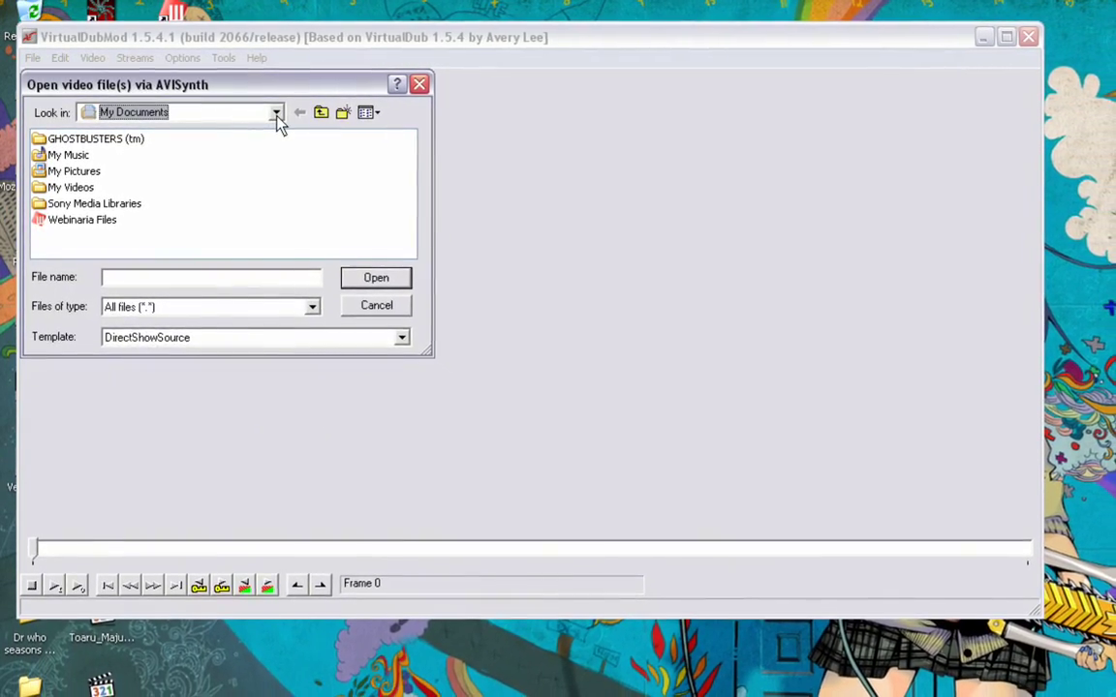
click(278, 116)
click(256, 134)
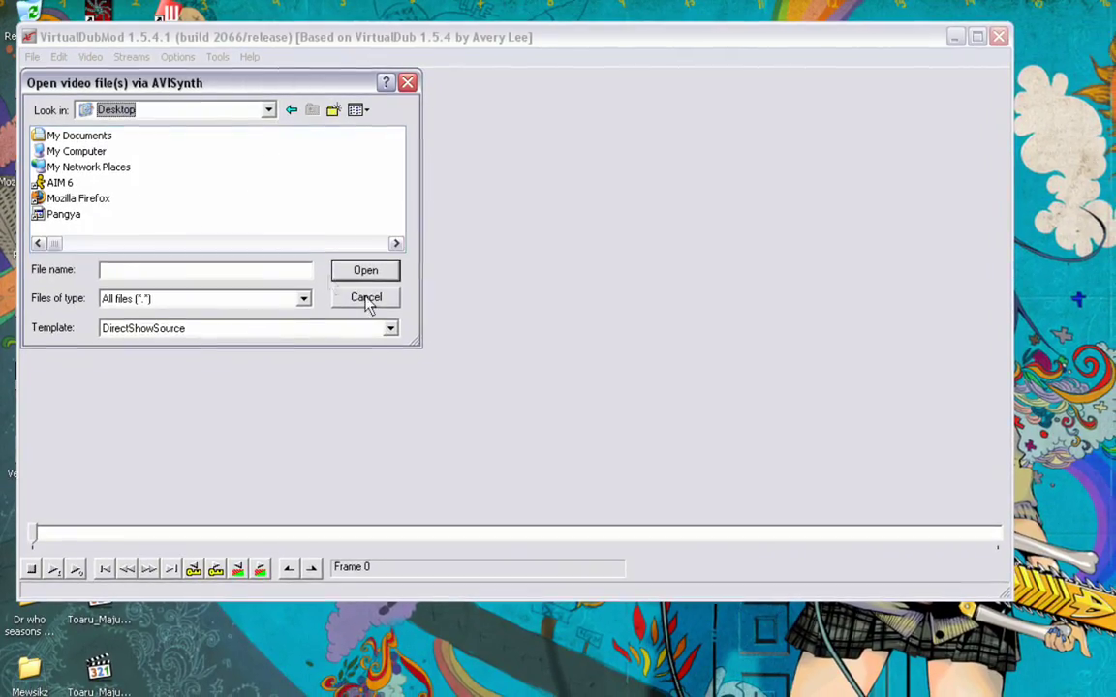
drag(410, 342, 571, 500)
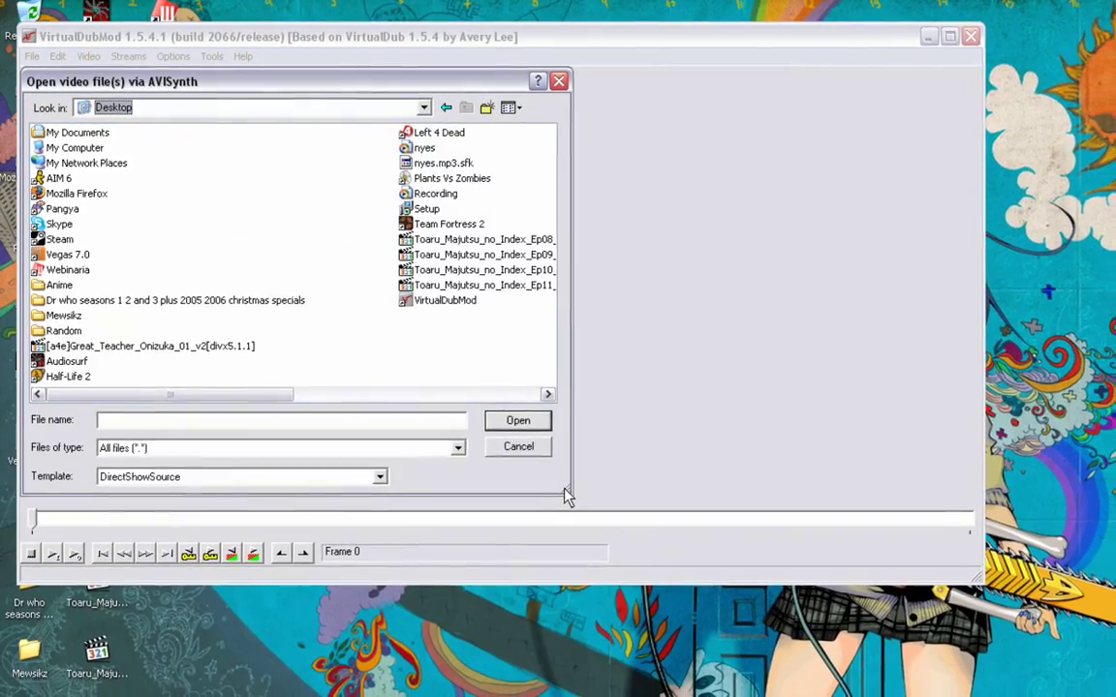
drag(199, 386, 346, 383)
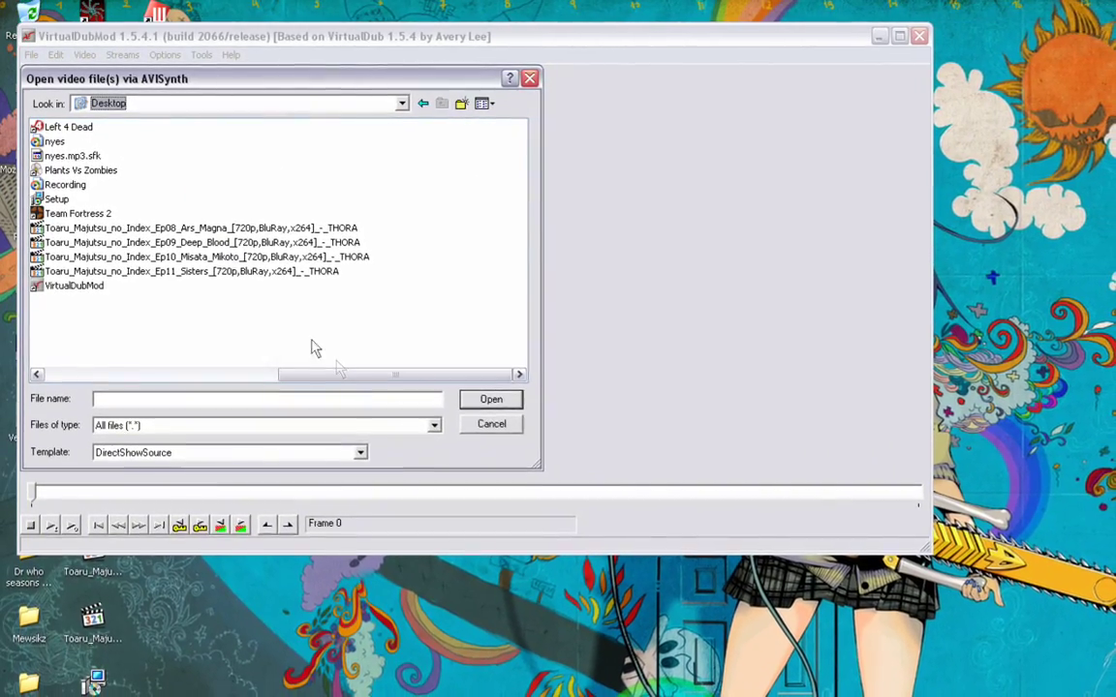
click(232, 230)
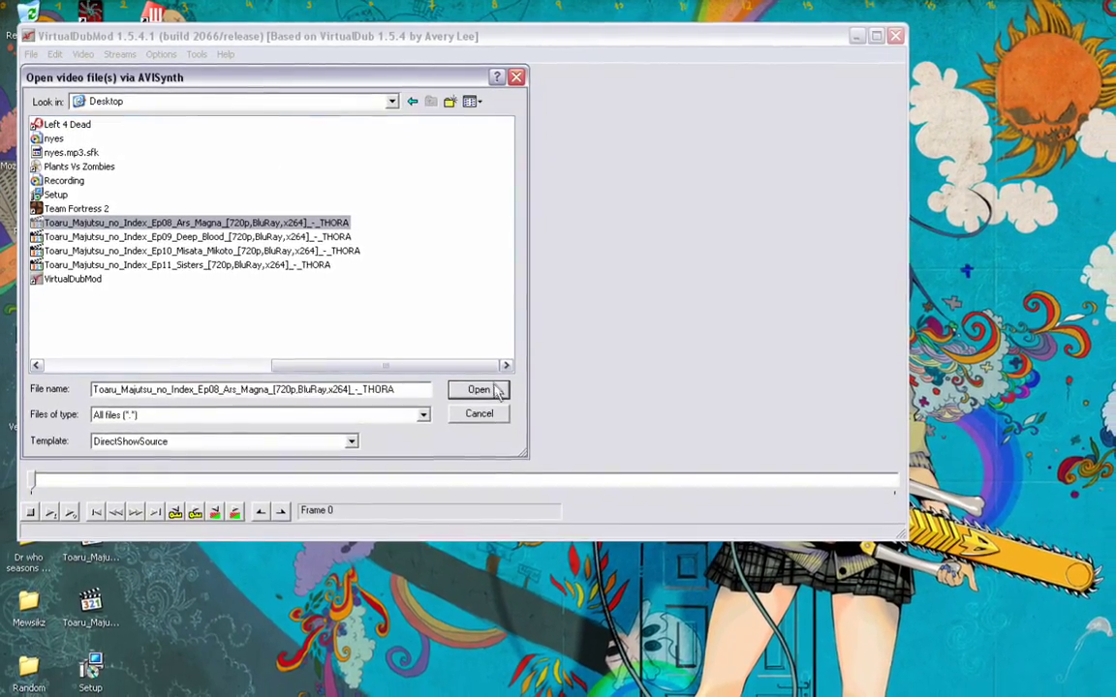
click(484, 391)
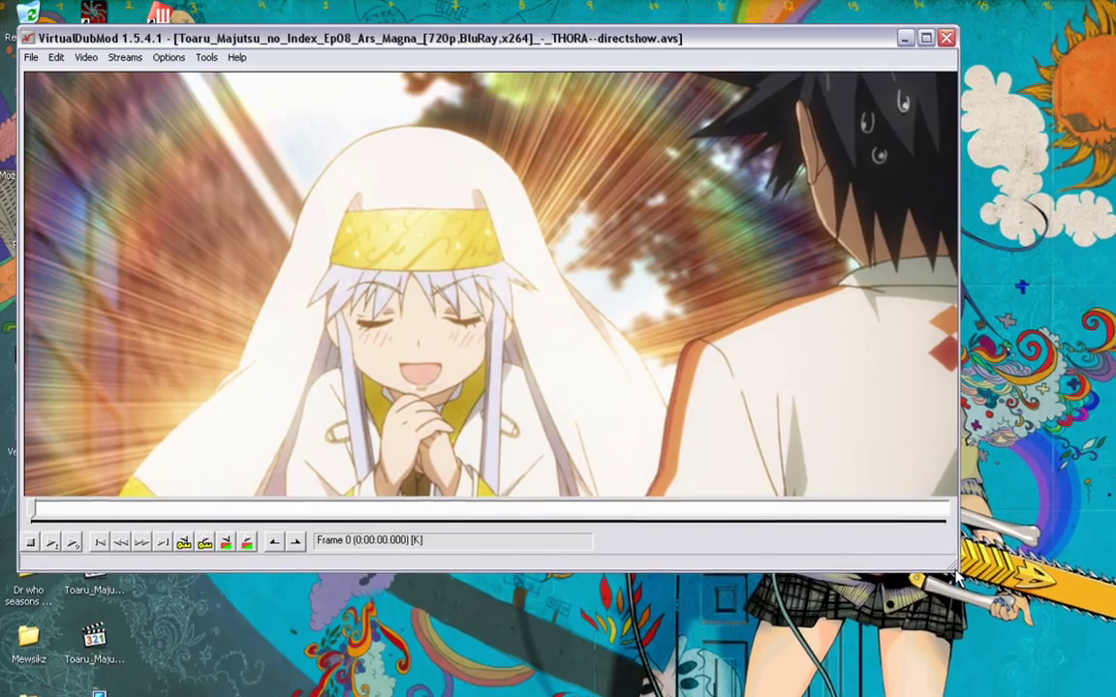
Step: Enlarge the VirtualDubMod window showing the episode and move it higher on screen
drag(982, 593, 1114, 695)
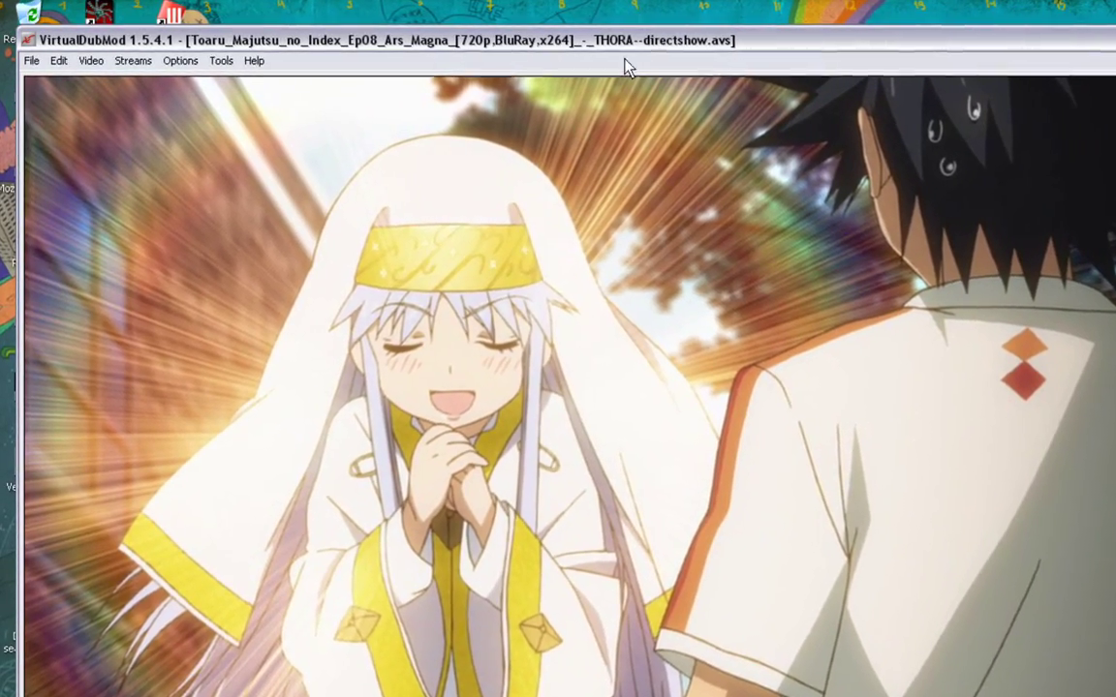
drag(628, 40, 639, 12)
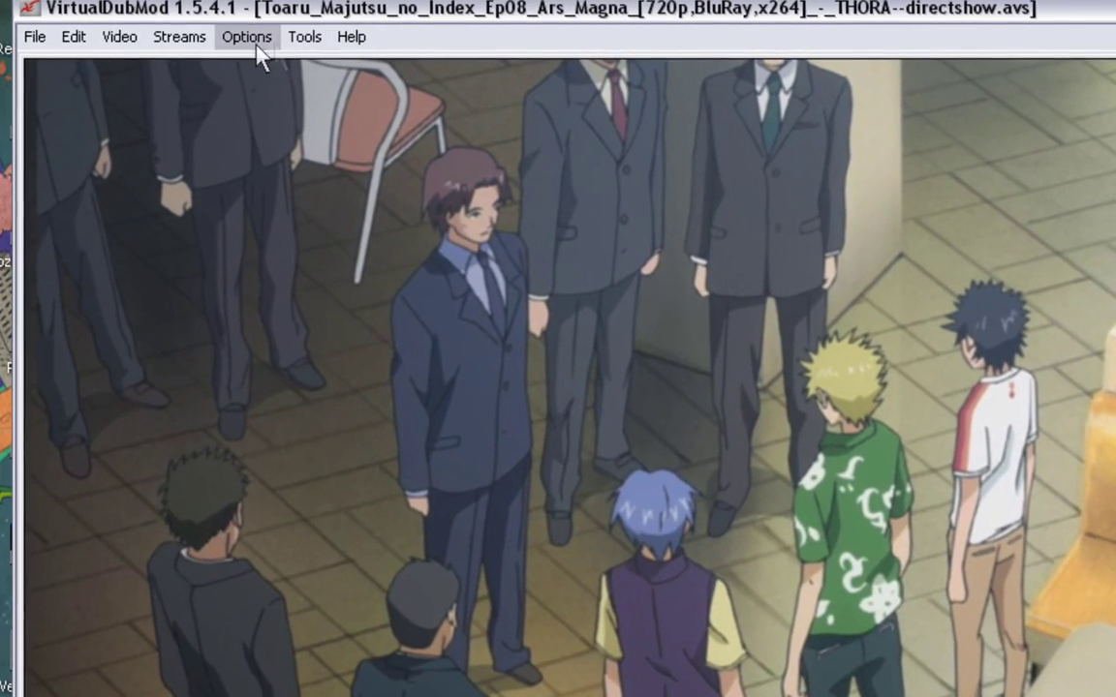
click(246, 36)
Step: Disable the episode's PCM audio stream in the stream list
click(183, 119)
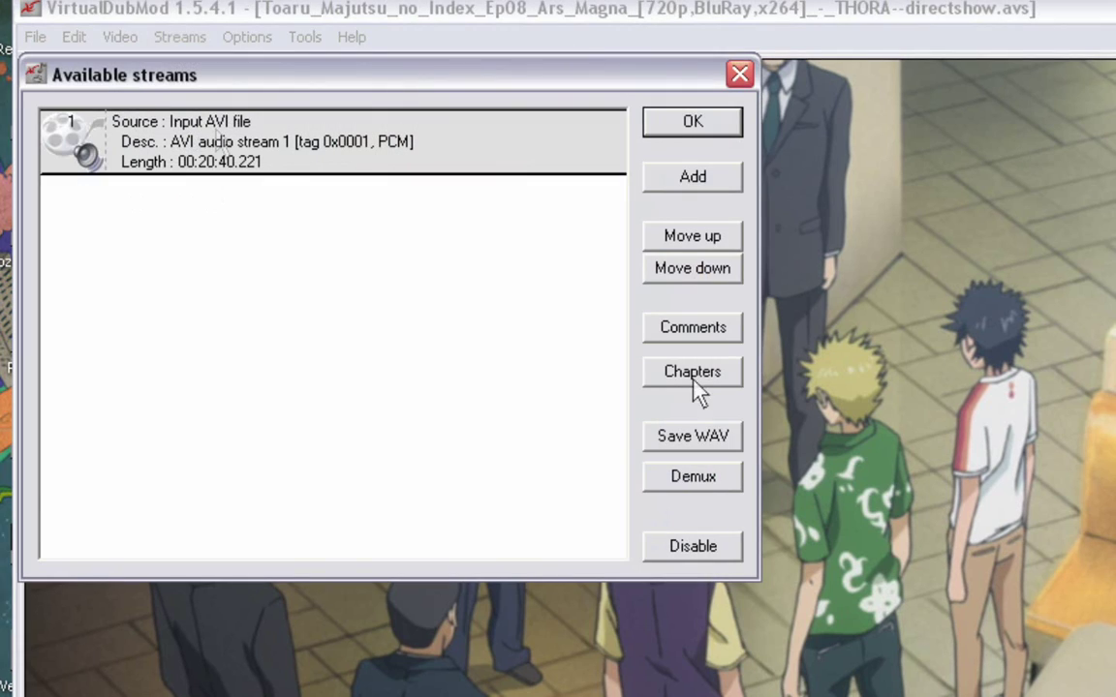
click(696, 557)
click(715, 128)
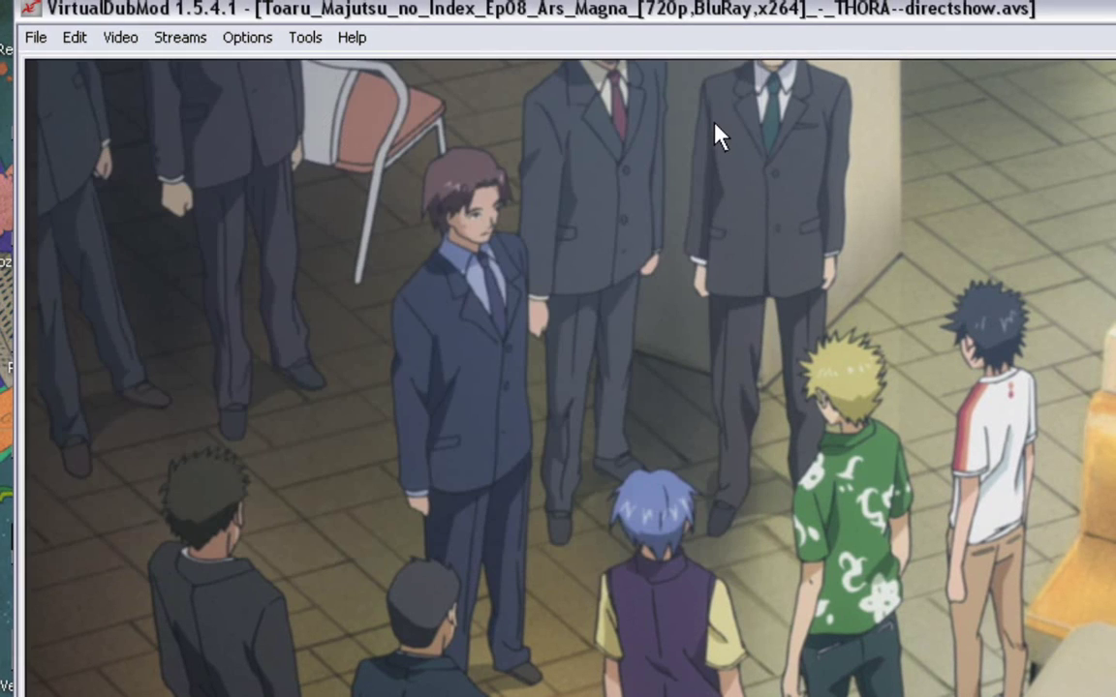
Step: Look at the video filter list, then cancel, leaving the filter chain empty
click(120, 37)
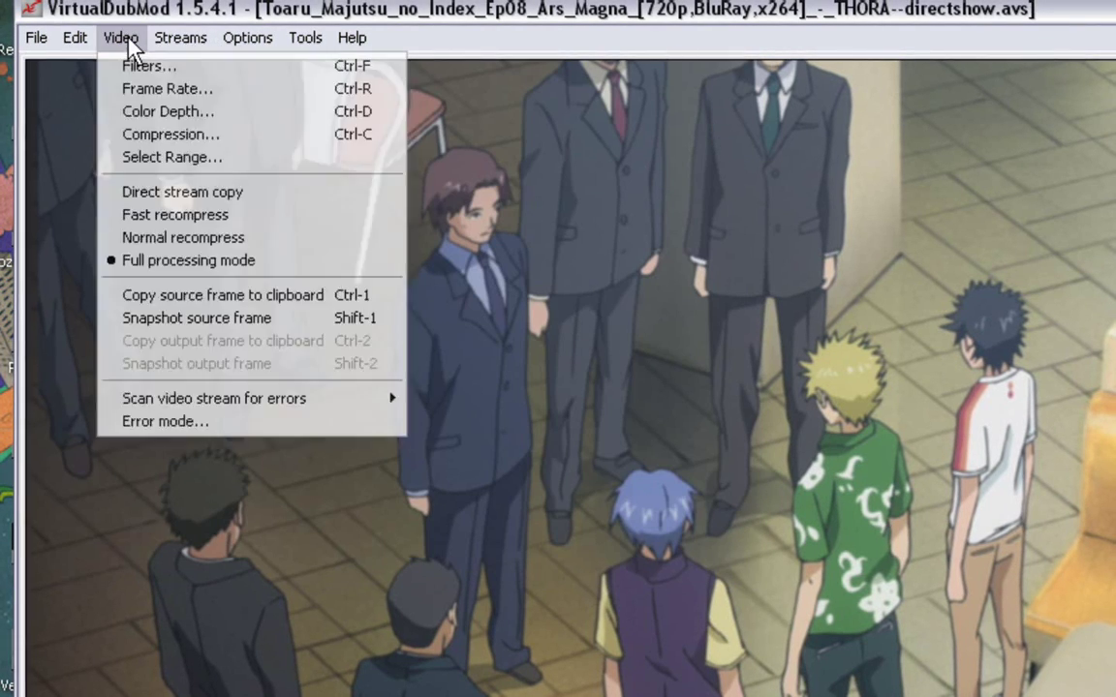
click(132, 65)
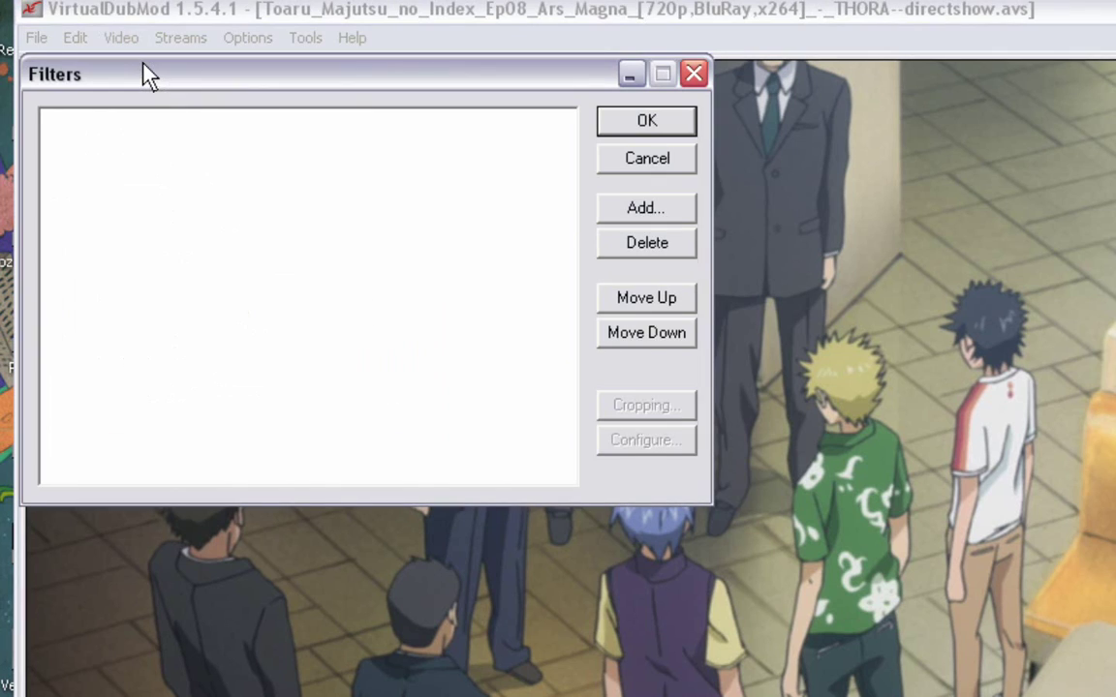
click(647, 209)
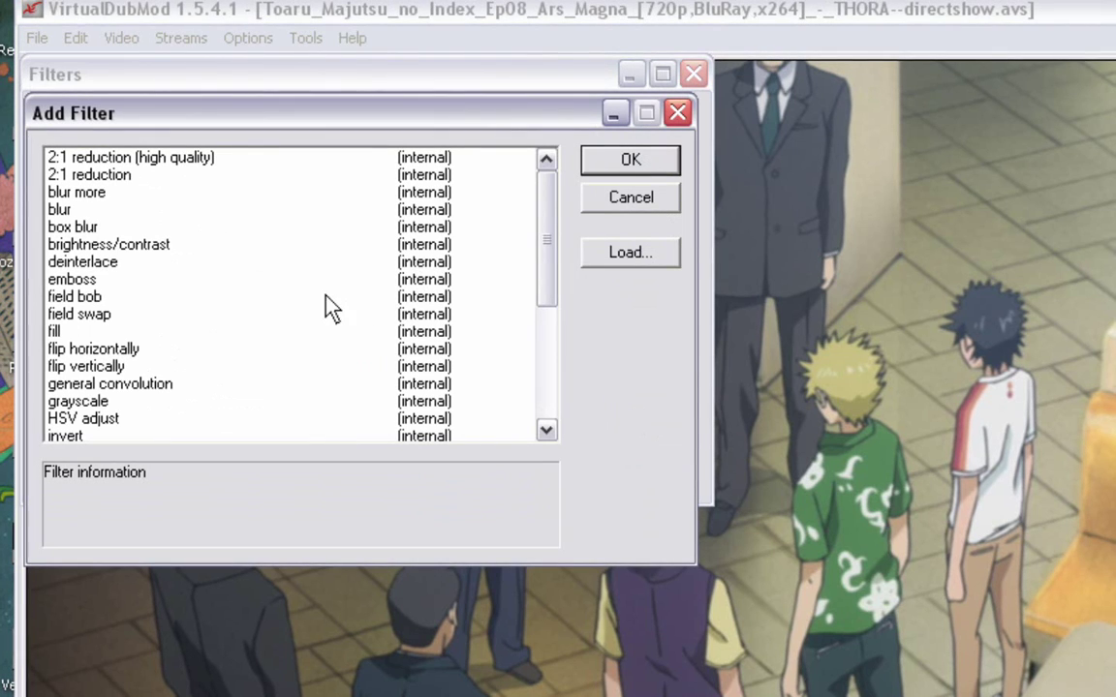
click(608, 205)
click(646, 160)
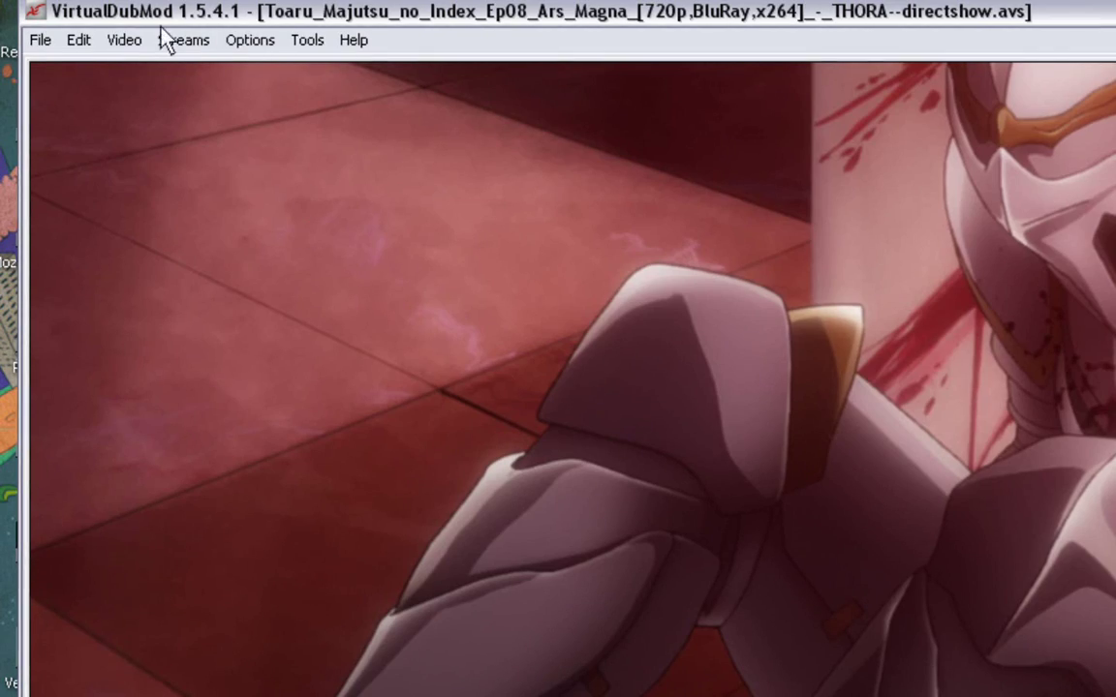
Step: Add the deinterlace filter in 'Blend fields together (best)' mode to the video filter chain
click(124, 42)
click(132, 68)
click(634, 213)
click(219, 263)
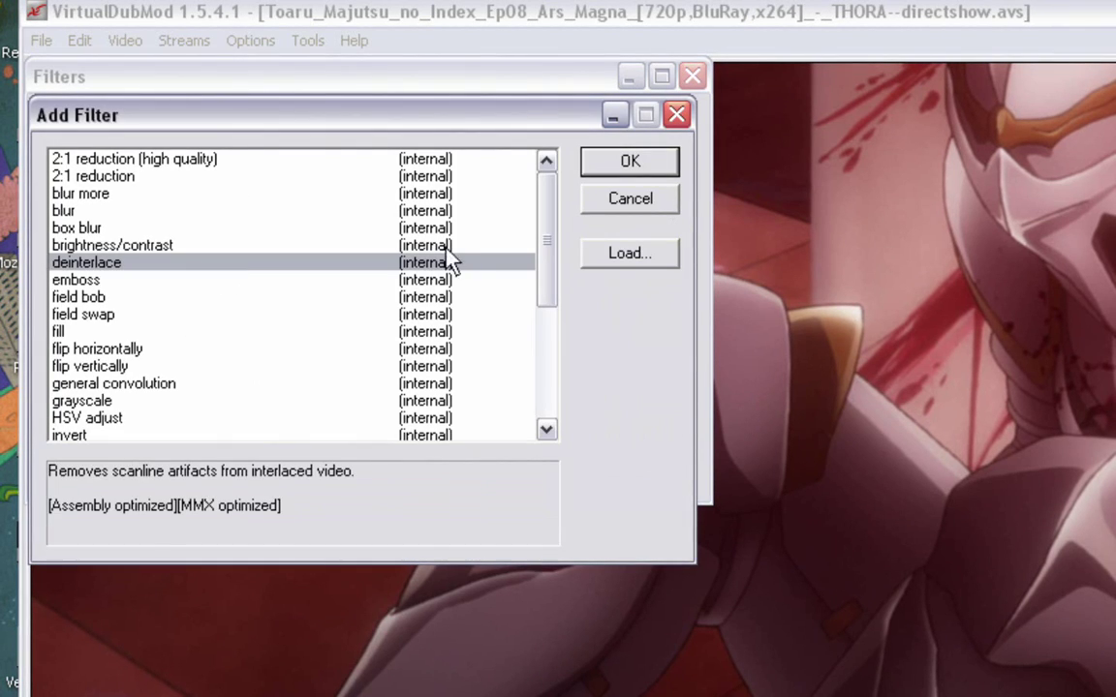
click(630, 163)
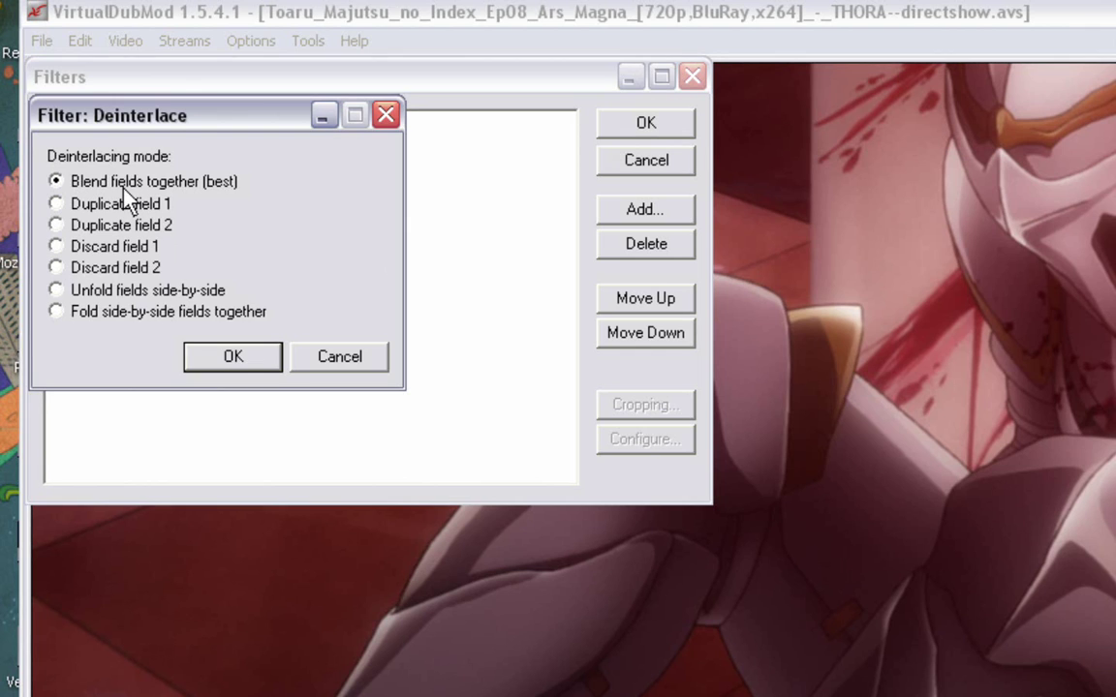
click(256, 364)
click(635, 129)
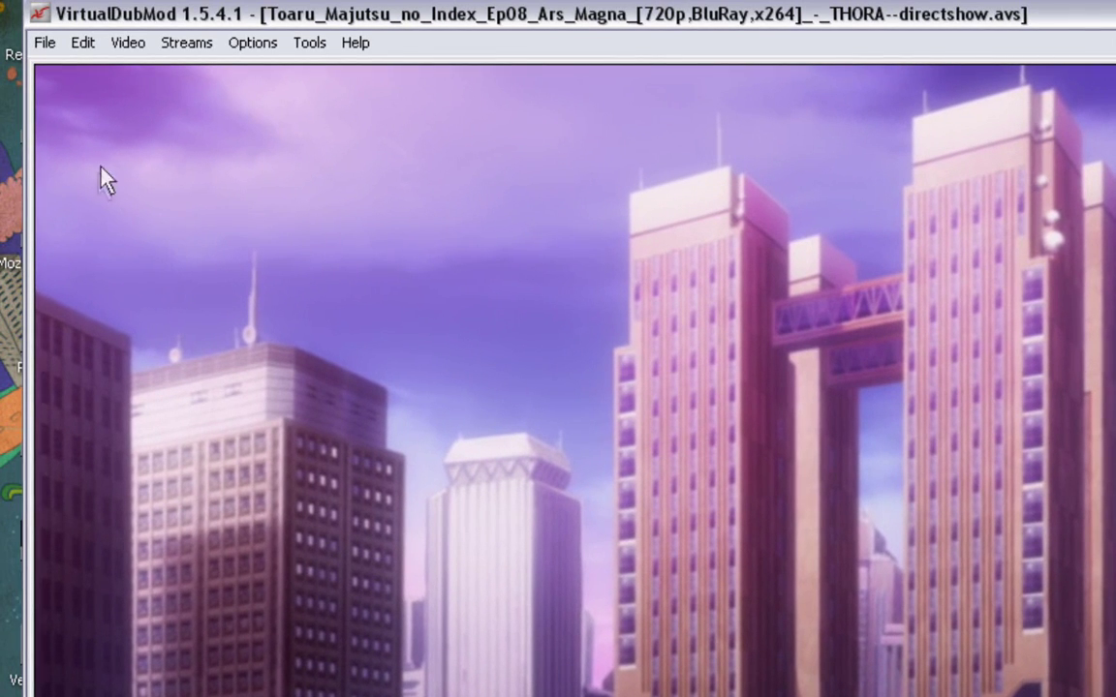
Step: Browse the video compression codec list, keeping Uncompressed RGB as the codec
click(130, 44)
click(160, 135)
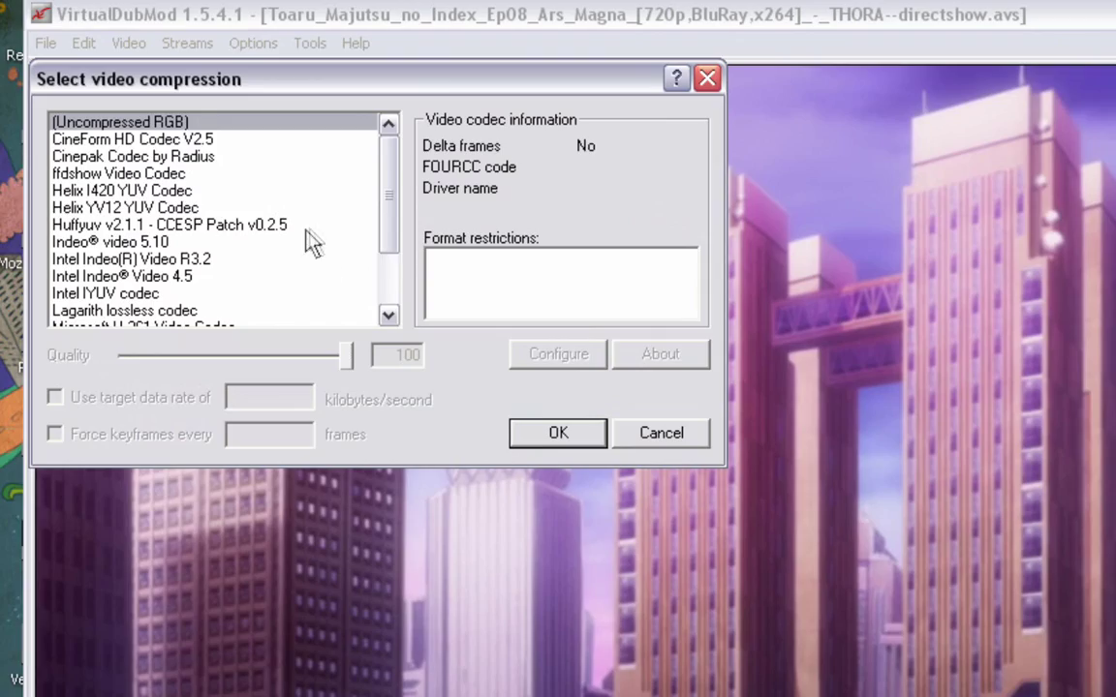
scroll(290, 291, down, 2)
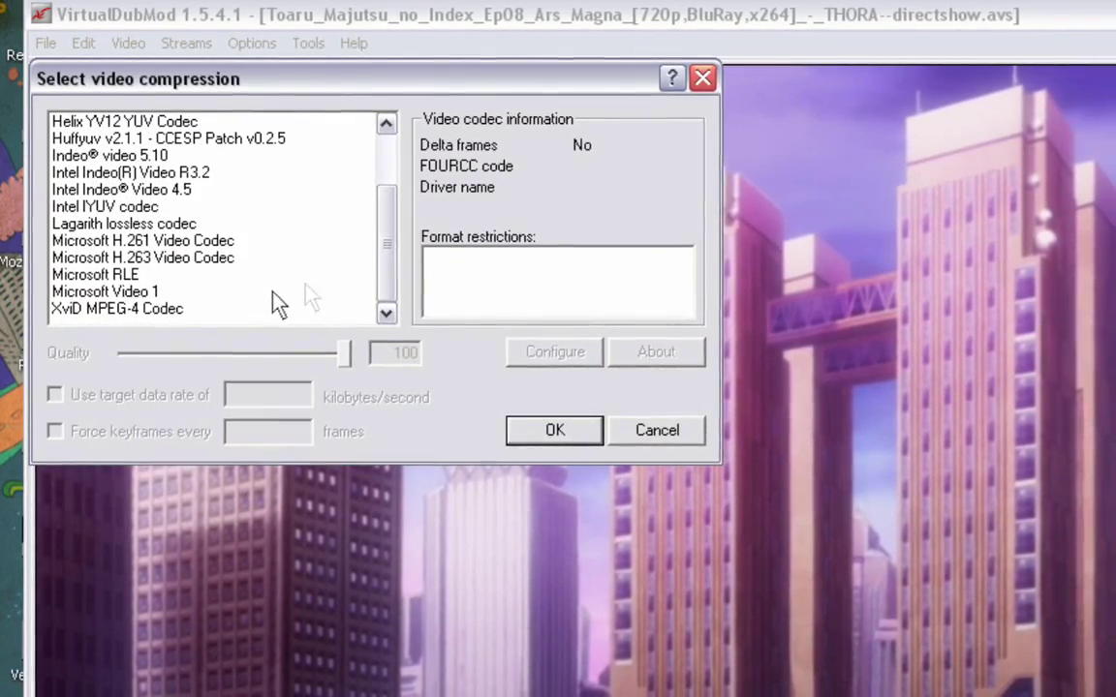
drag(386, 254, 377, 201)
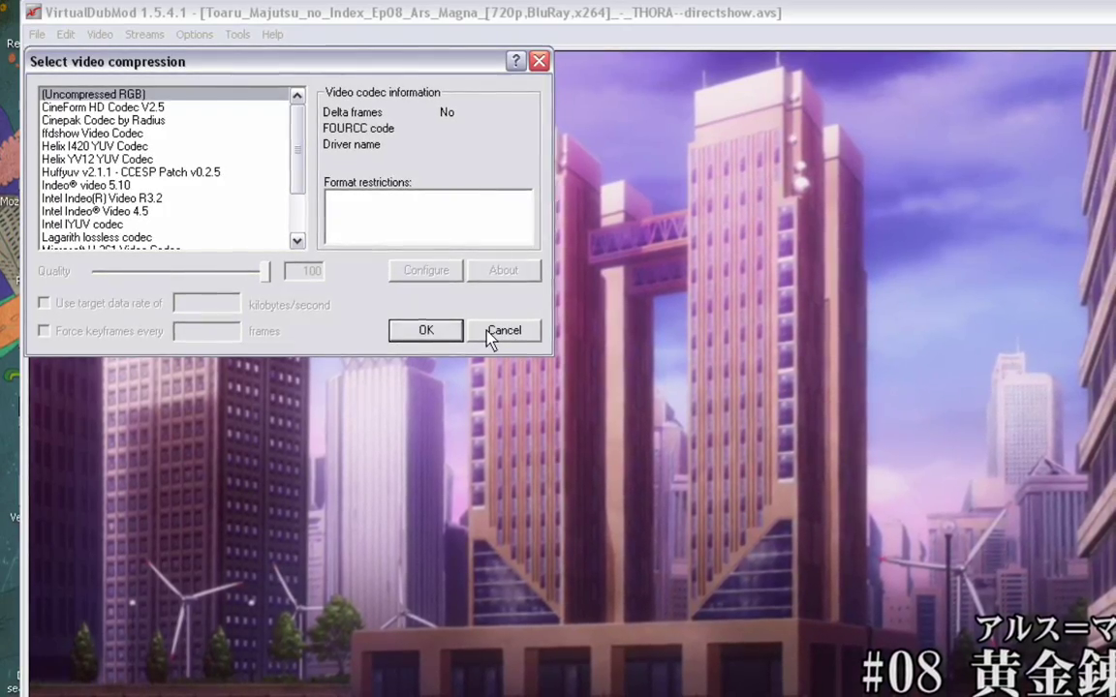
click(501, 337)
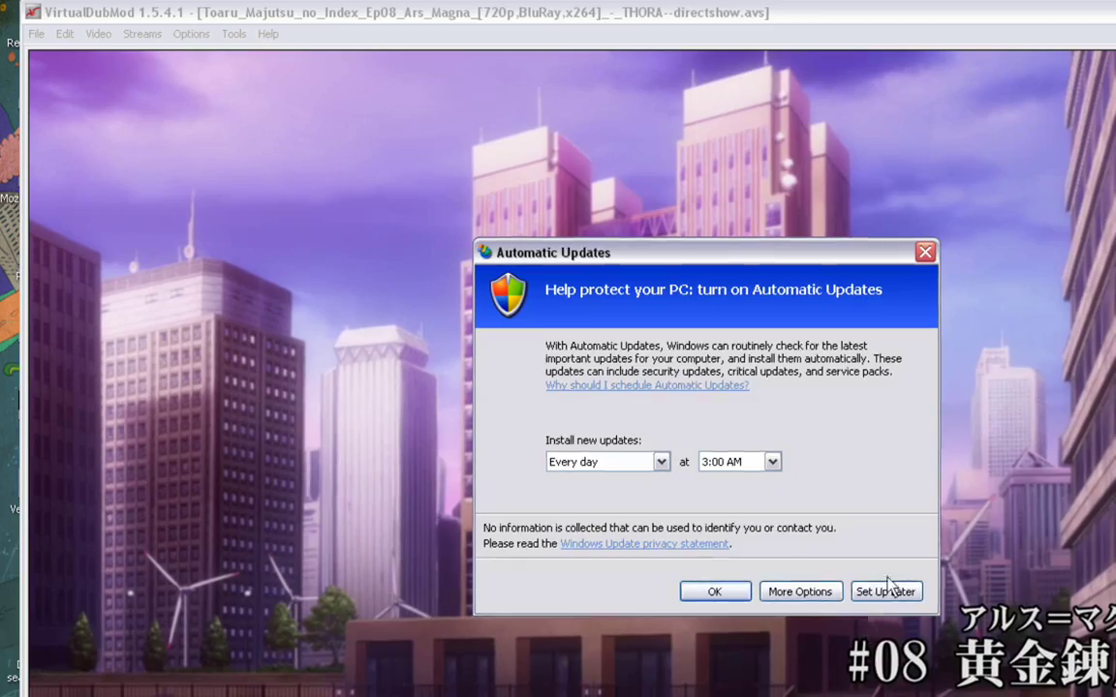
Step: Dismiss the Windows Automatic Updates prompt
click(921, 253)
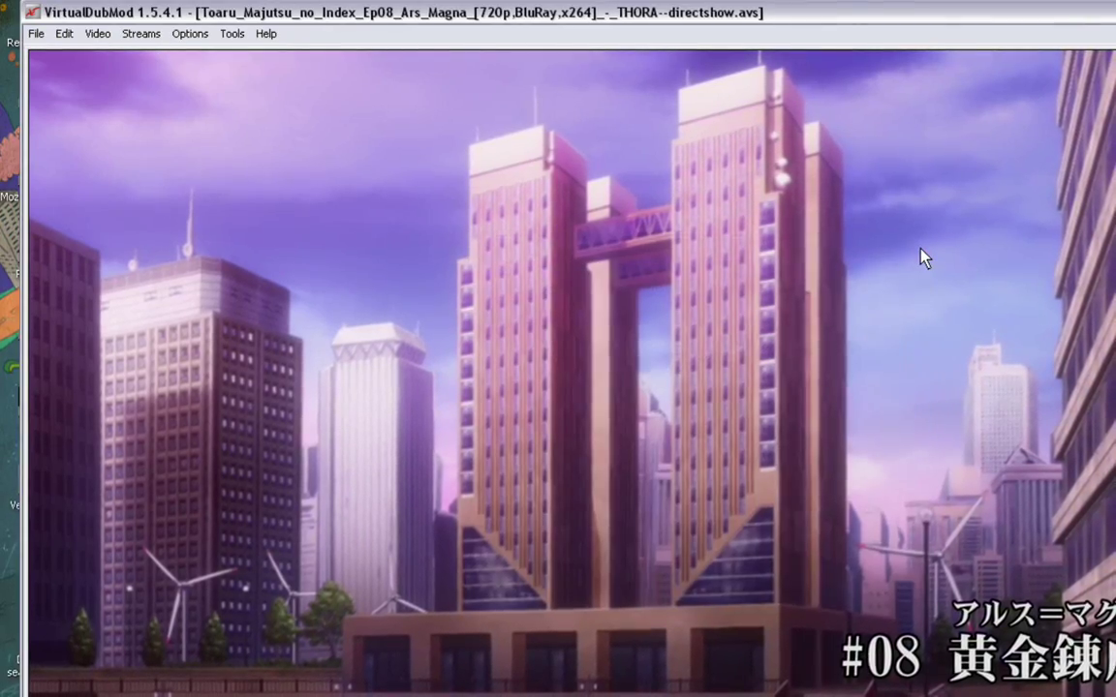